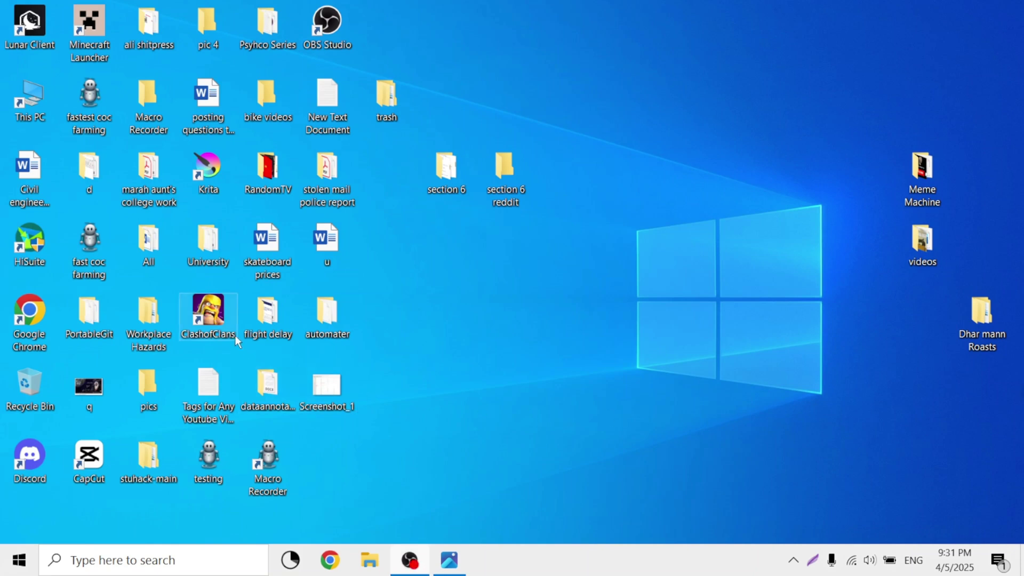
Refresh the Windows desktop and launch Macro Recorder from its shortcut
{"action": "right_click", "coordinate": [611, 177]}
{"action": "left_click", "coordinate": [661, 247]}
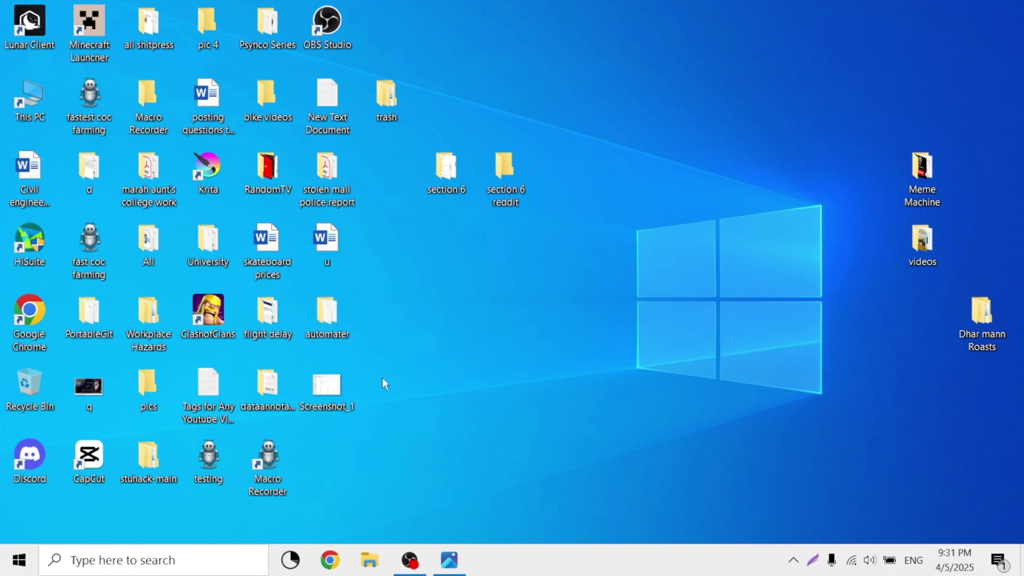
{"action": "double_click", "coordinate": [276, 458]}
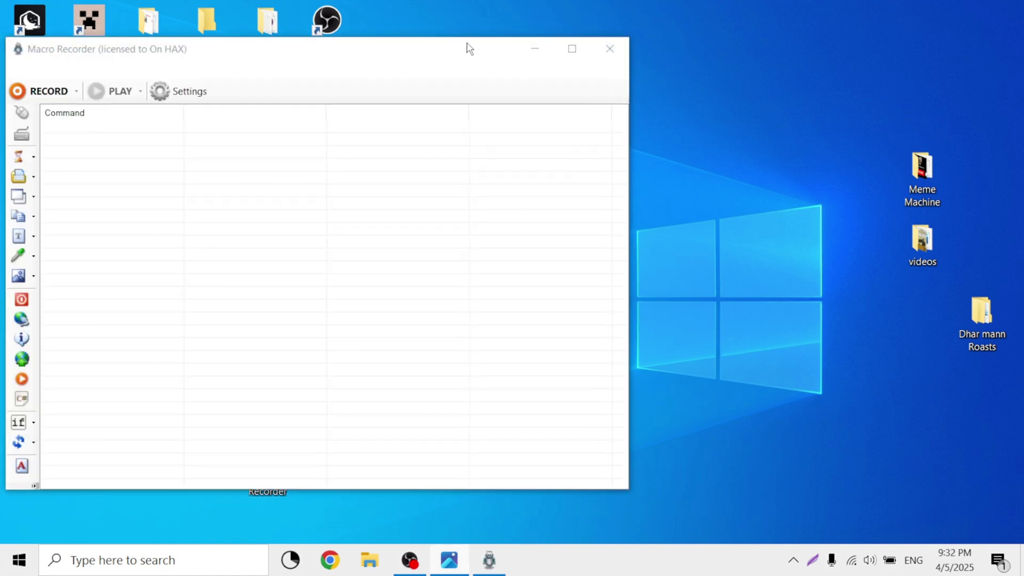
Center the Macro Recorder window, add an Open URL command, and bring up Google Chrome
{"action": "left_click_drag", "start_coordinate": [450, 55], "coordinate": [632, 63]}
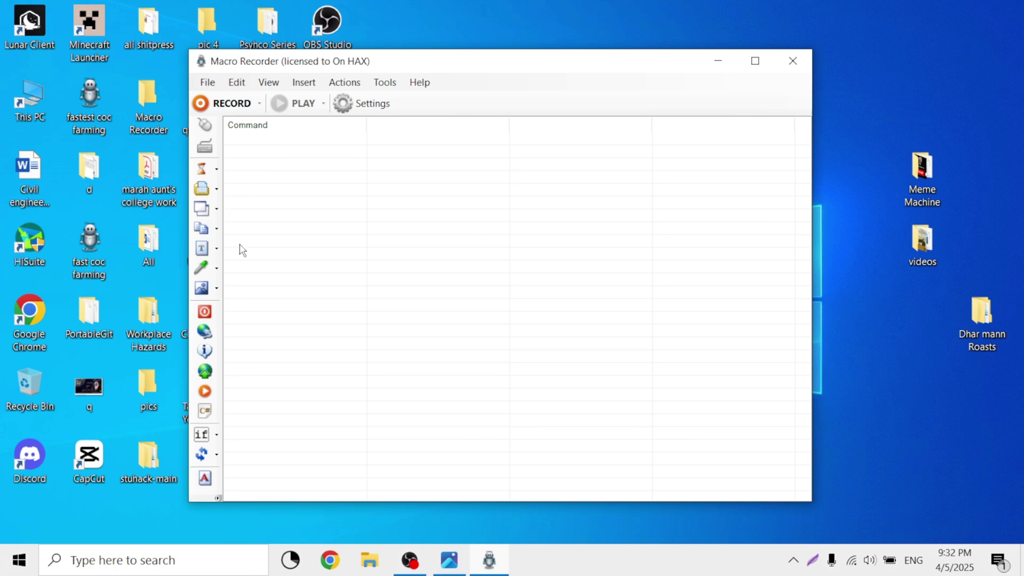
{"action": "left_click", "coordinate": [204, 372]}
{"action": "left_click", "coordinate": [425, 244]}
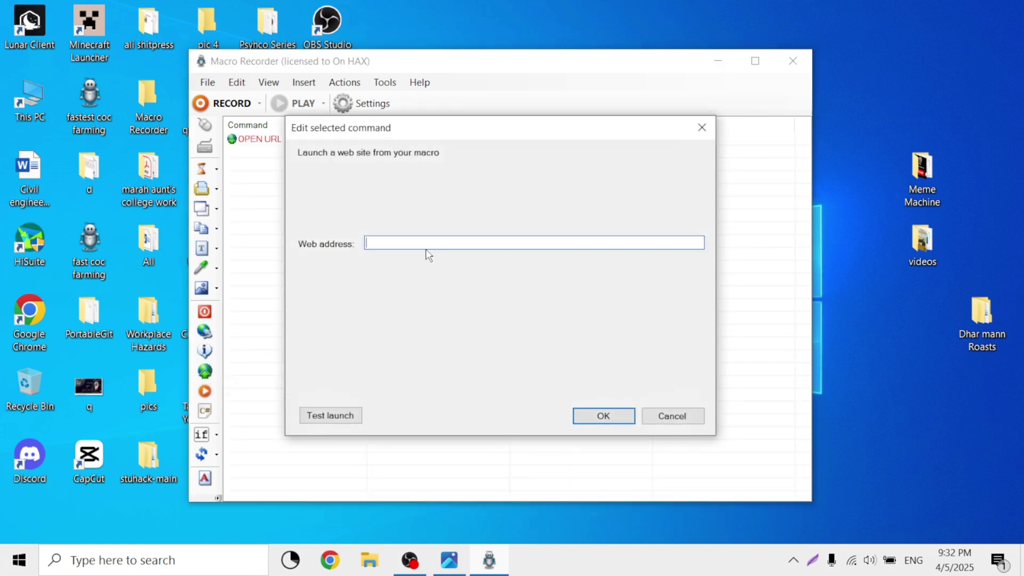
{"action": "left_click", "coordinate": [329, 567]}
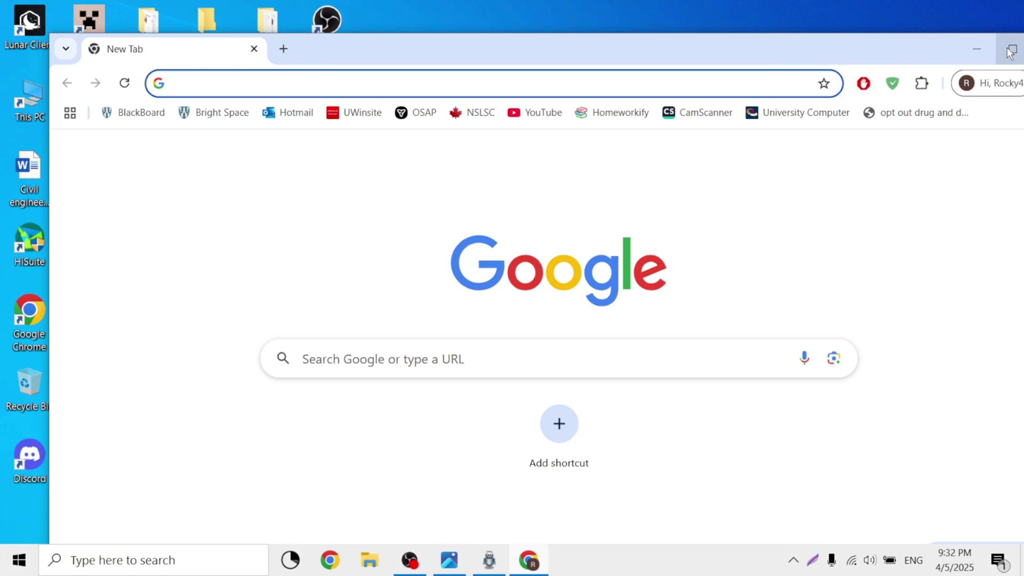
Load YouTube from the bookmarks in maximized Chrome, copy its full address, and close Chrome
{"action": "left_click", "coordinate": [1011, 51]}
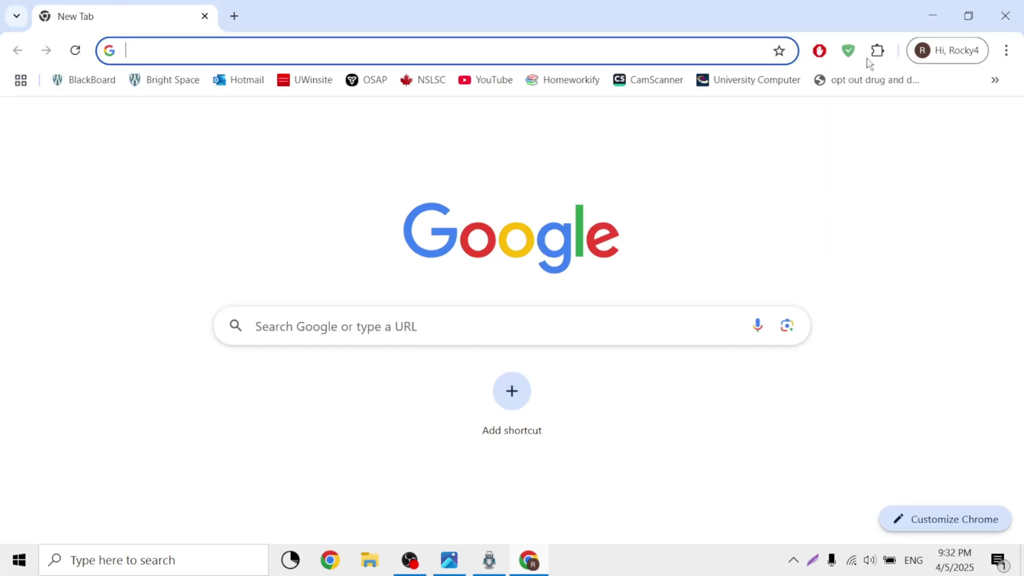
{"action": "left_click", "coordinate": [494, 79]}
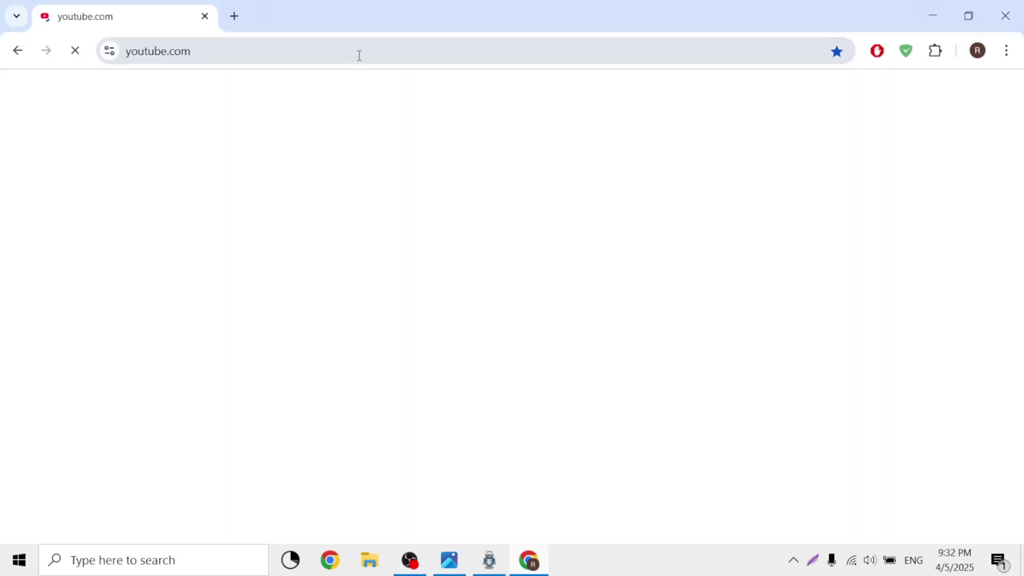
{"action": "left_click", "coordinate": [359, 56]}
{"action": "left_click", "coordinate": [263, 55]}
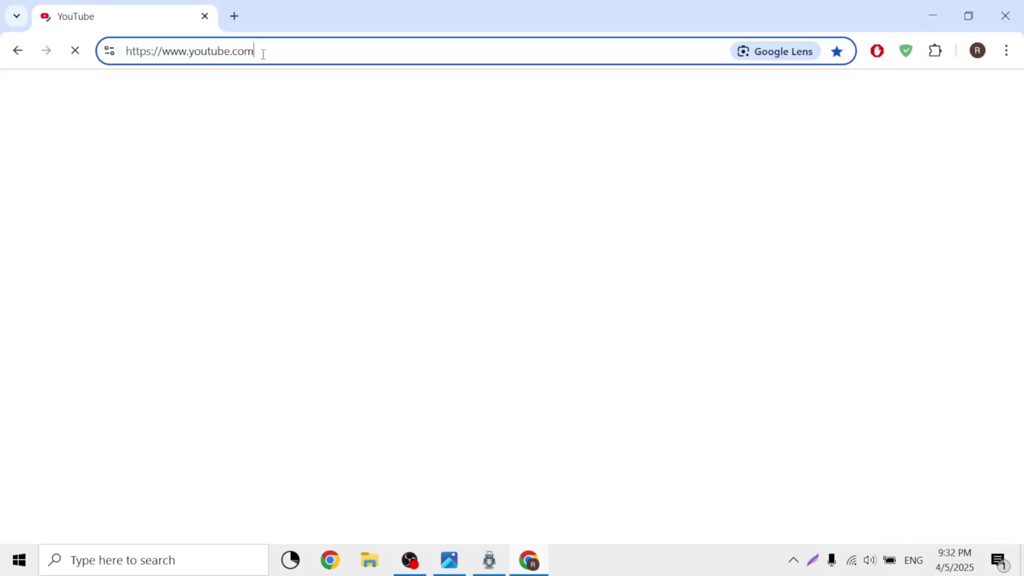
{"action": "right_click", "coordinate": [224, 53]}
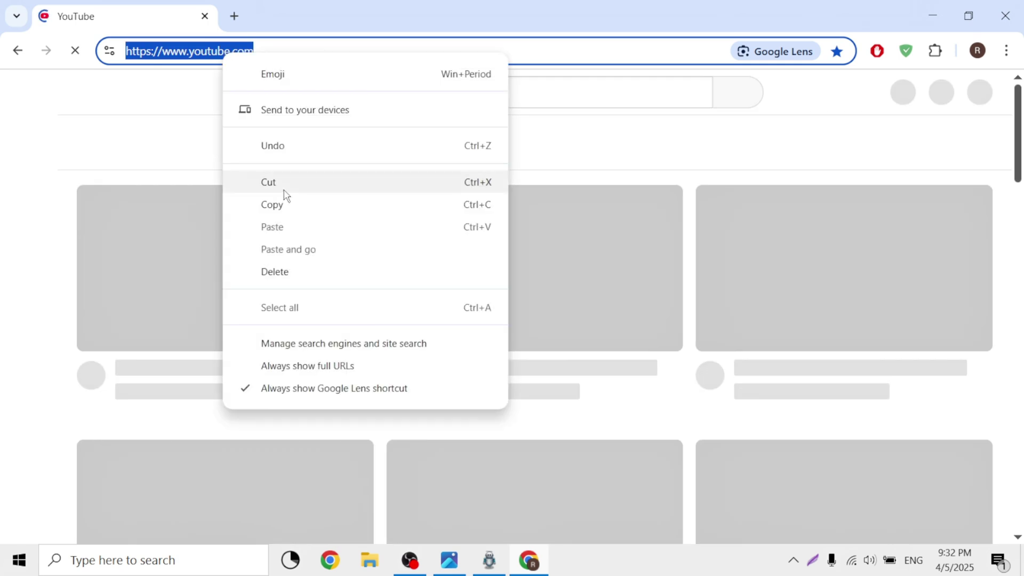
{"action": "left_click", "coordinate": [273, 204]}
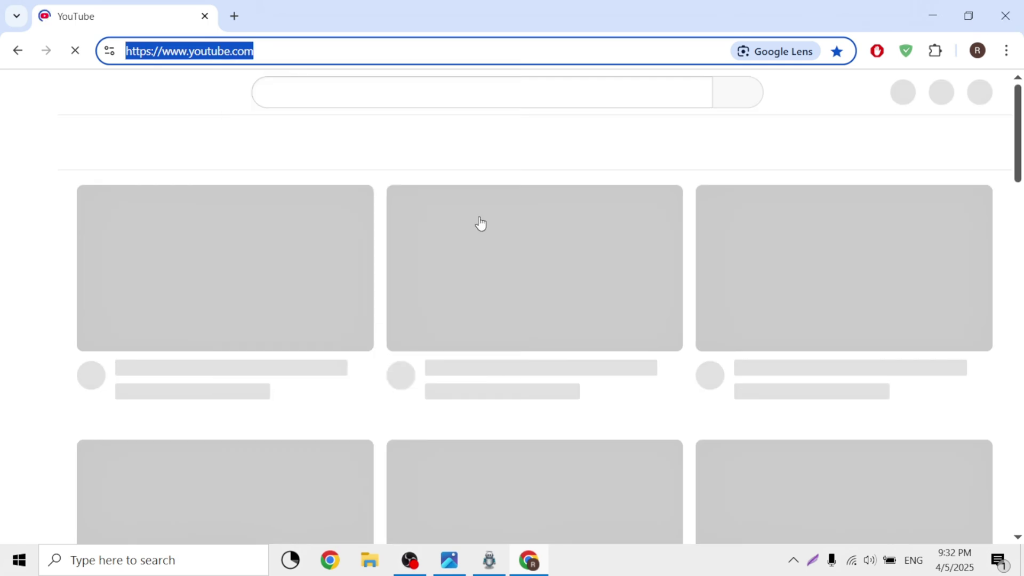
{"action": "key", "text": "alt+F4"}
{"action": "right_click", "coordinate": [420, 243]}
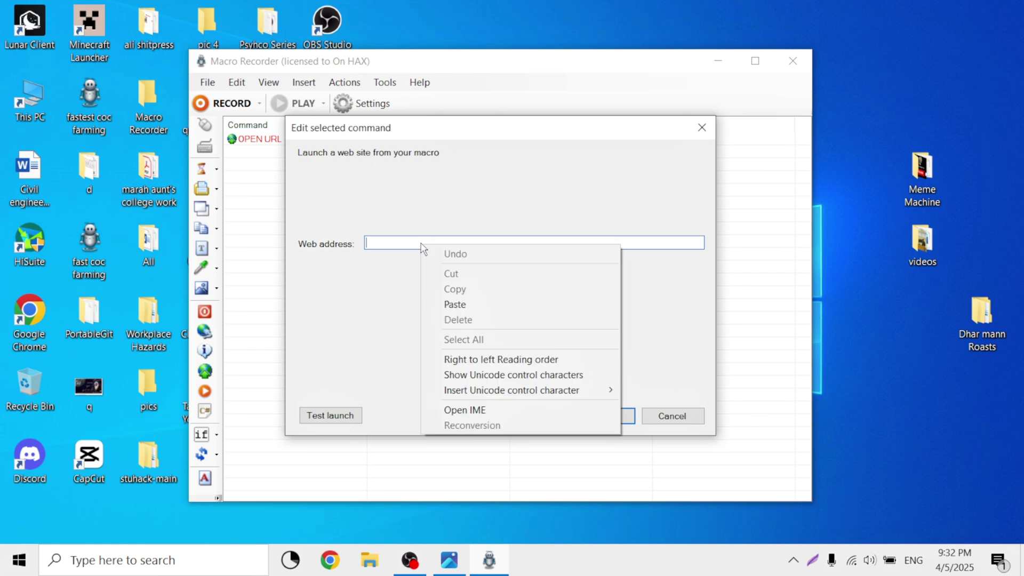
{"action": "left_click", "coordinate": [455, 304]}
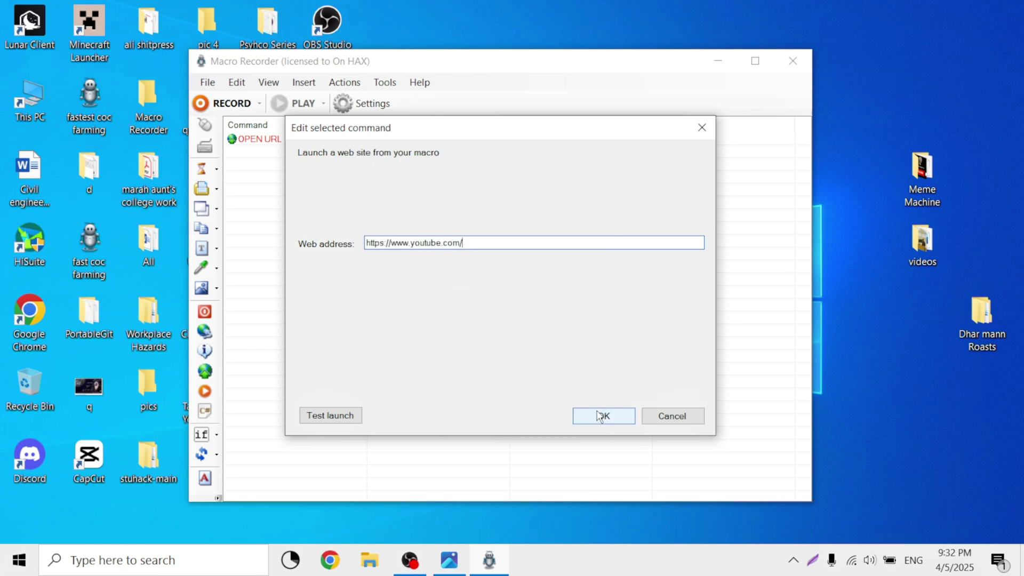
{"action": "left_click", "coordinate": [600, 416]}
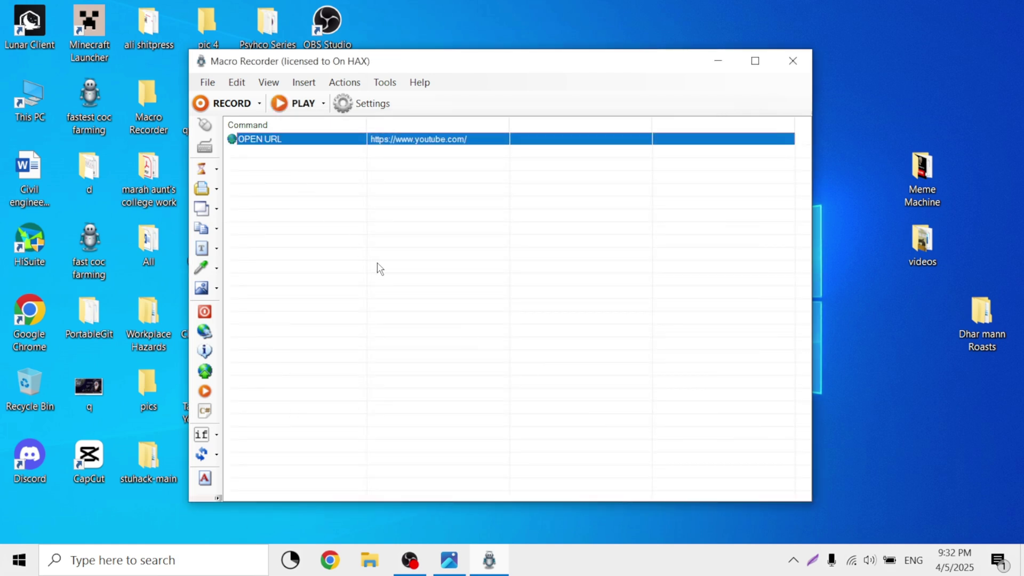
{"action": "left_click", "coordinate": [261, 158]}
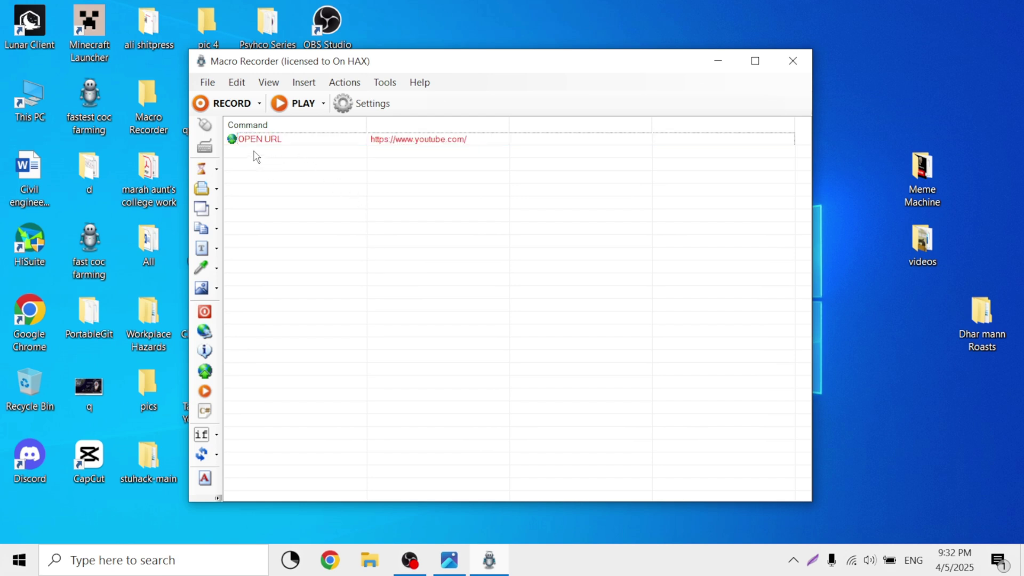
Insert an IF Image found condition after the OPEN URL command
{"action": "left_click", "coordinate": [267, 140]}
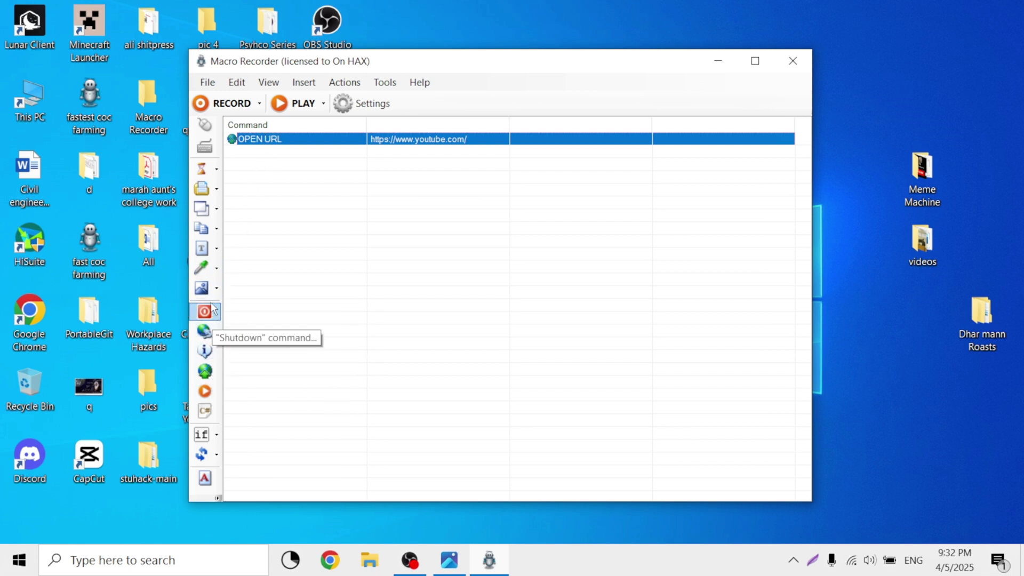
{"action": "left_click", "coordinate": [215, 287]}
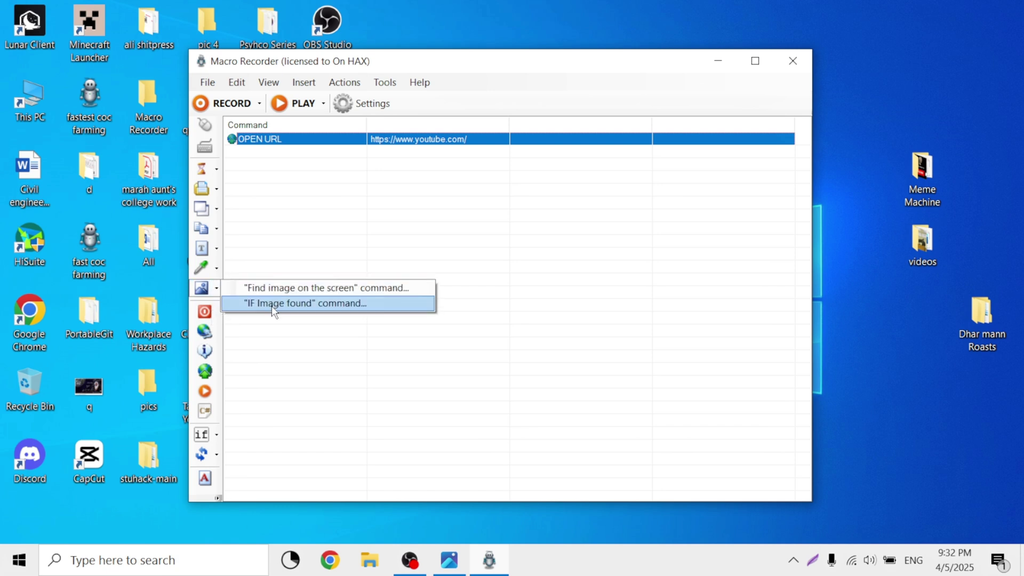
{"action": "left_click", "coordinate": [270, 303]}
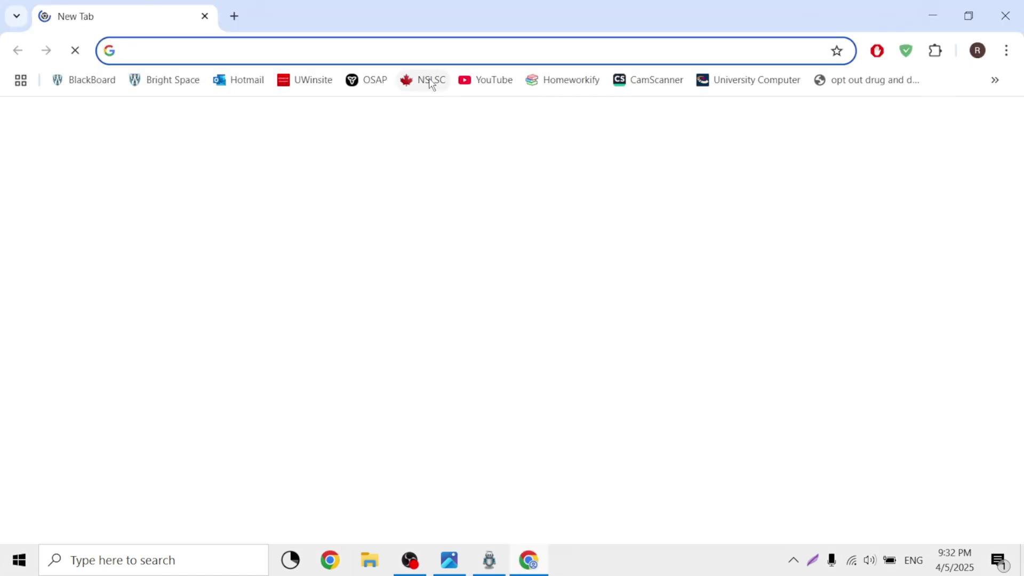
Once YouTube has loaded, return to Macro Recorder's IF IMAGE edit dialog
{"action": "mouse_move", "coordinate": [491, 569]}
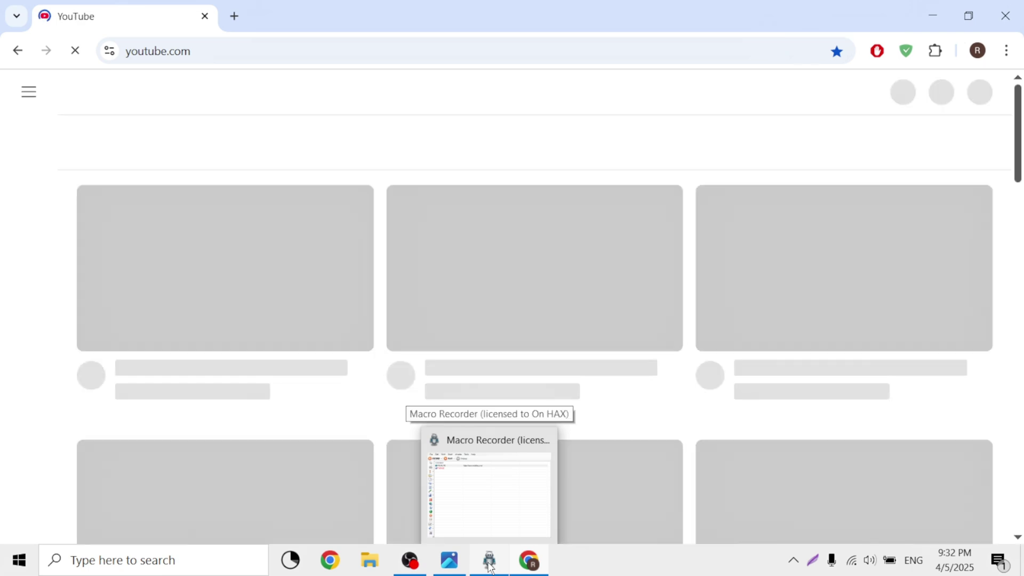
{"action": "left_click", "coordinate": [491, 568]}
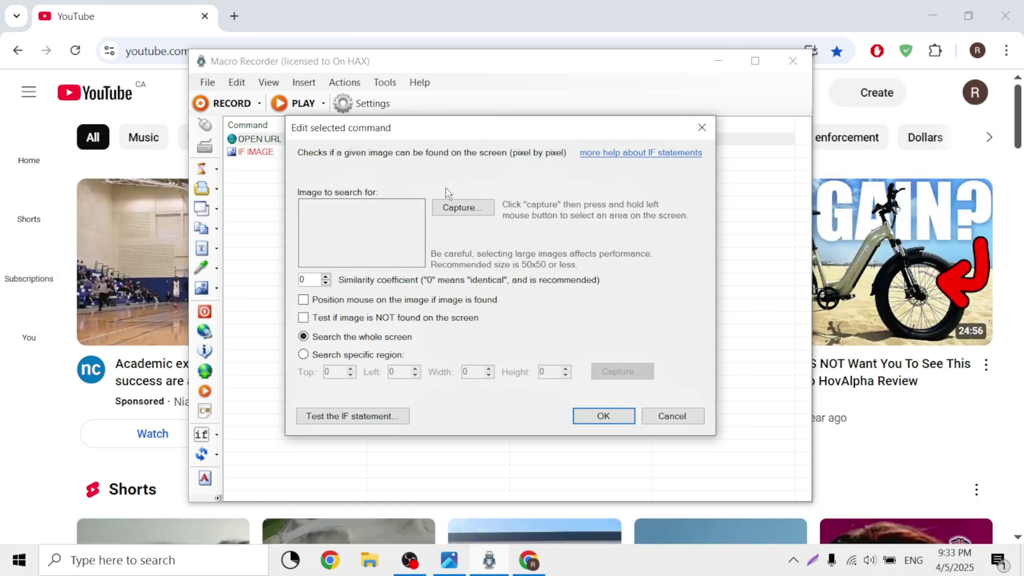
Capture the YouTube logo as the search image and choose Search specific region
{"action": "left_click", "coordinate": [472, 212]}
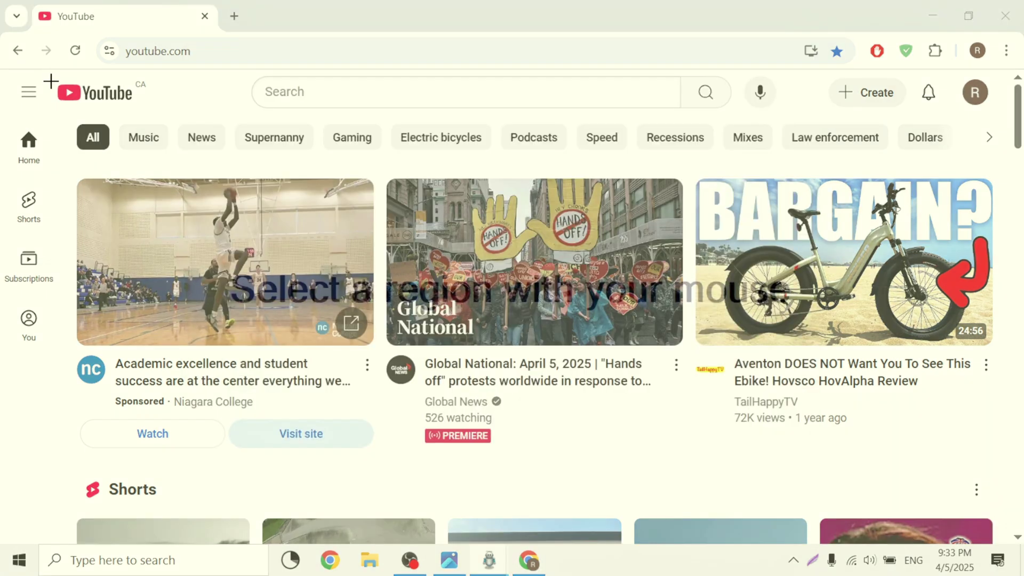
{"action": "left_click_drag", "start_coordinate": [53, 79], "coordinate": [152, 106]}
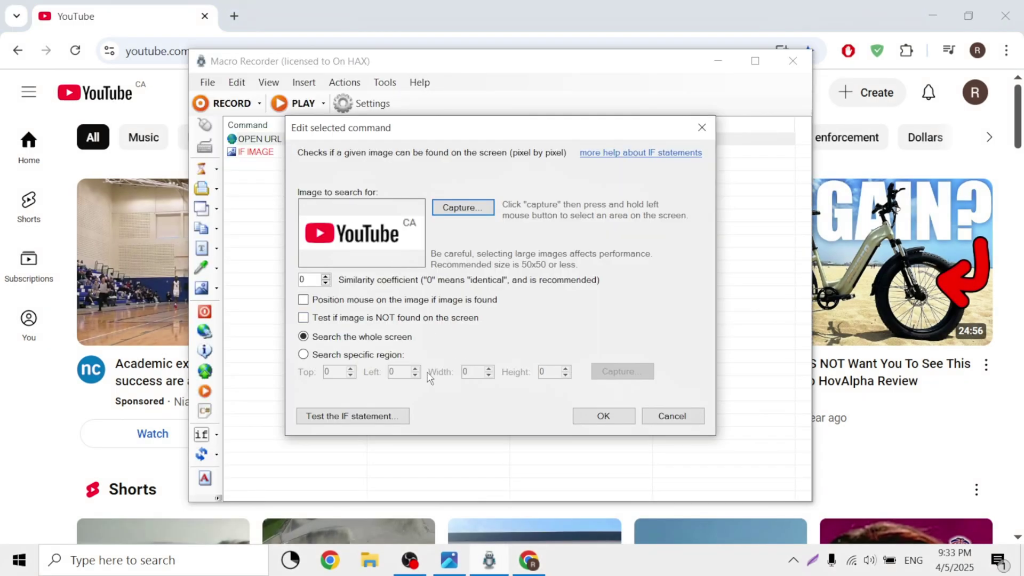
{"action": "left_click", "coordinate": [313, 357]}
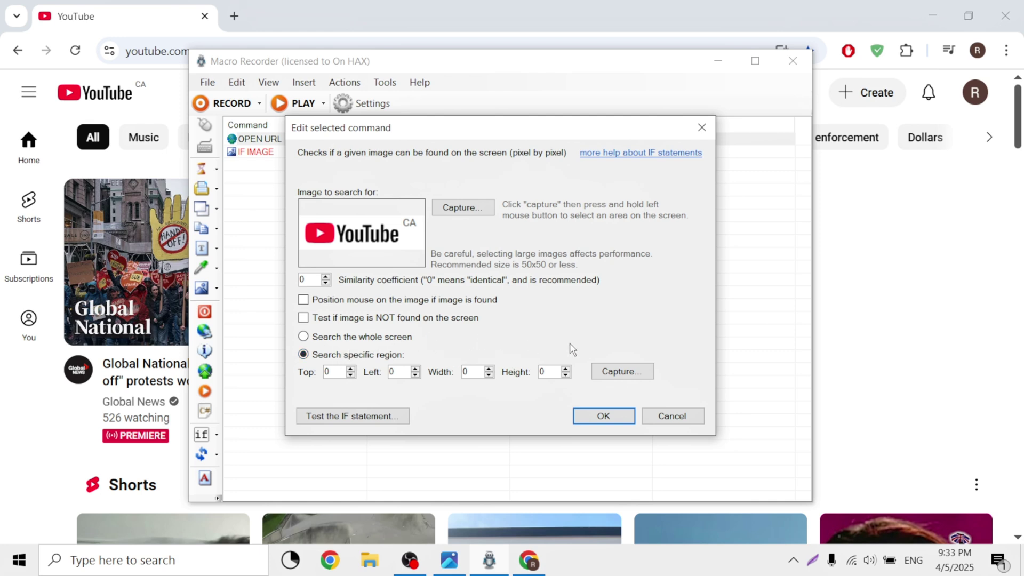
Mark the search region around the logo (Top 62, Left 114, Width 199, Height 71) and confirm
{"action": "left_click", "coordinate": [629, 371]}
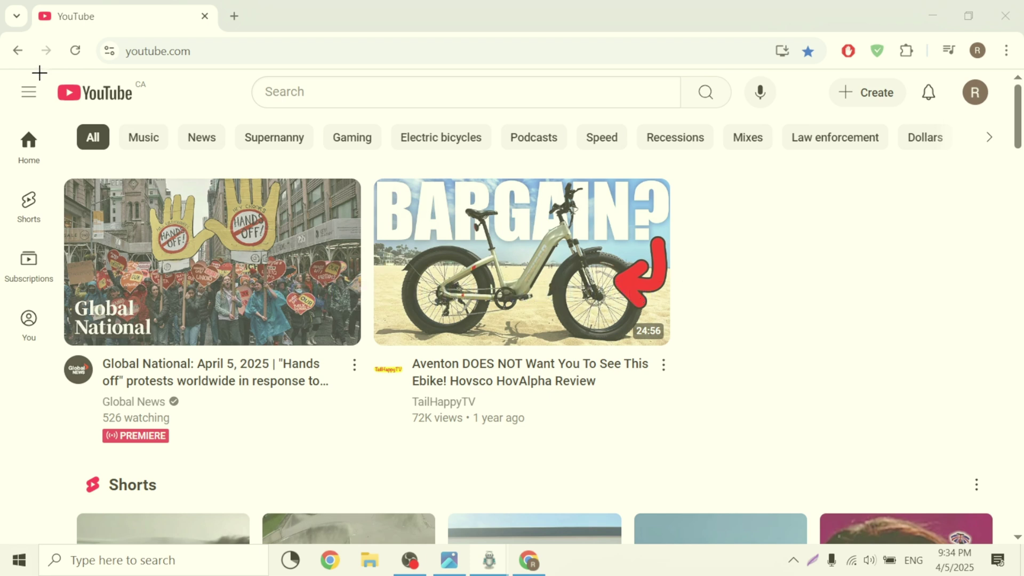
{"action": "left_click_drag", "start_coordinate": [40, 73], "coordinate": [167, 118]}
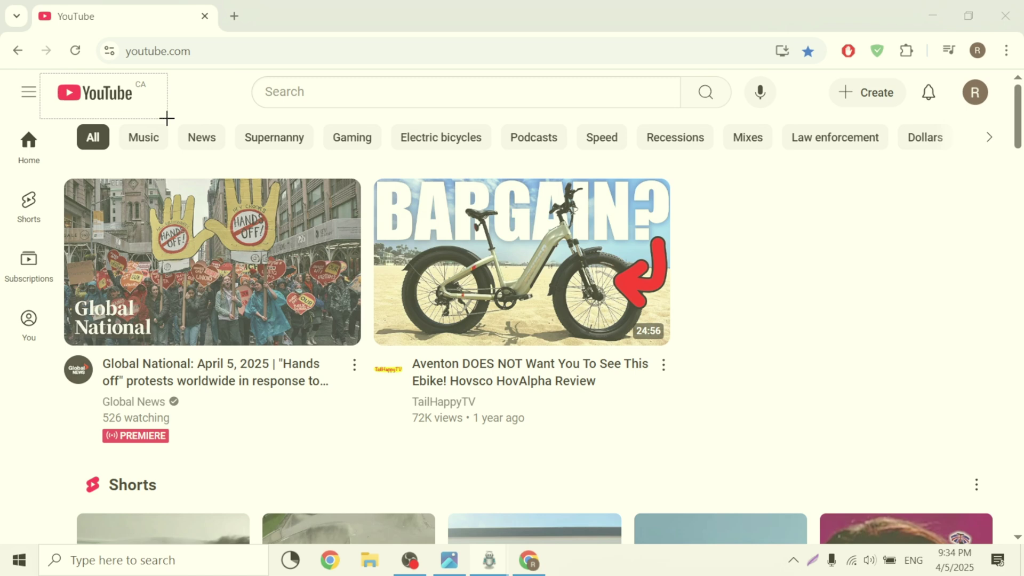
{"action": "left_click_drag", "start_coordinate": [167, 118], "coordinate": [167, 119]}
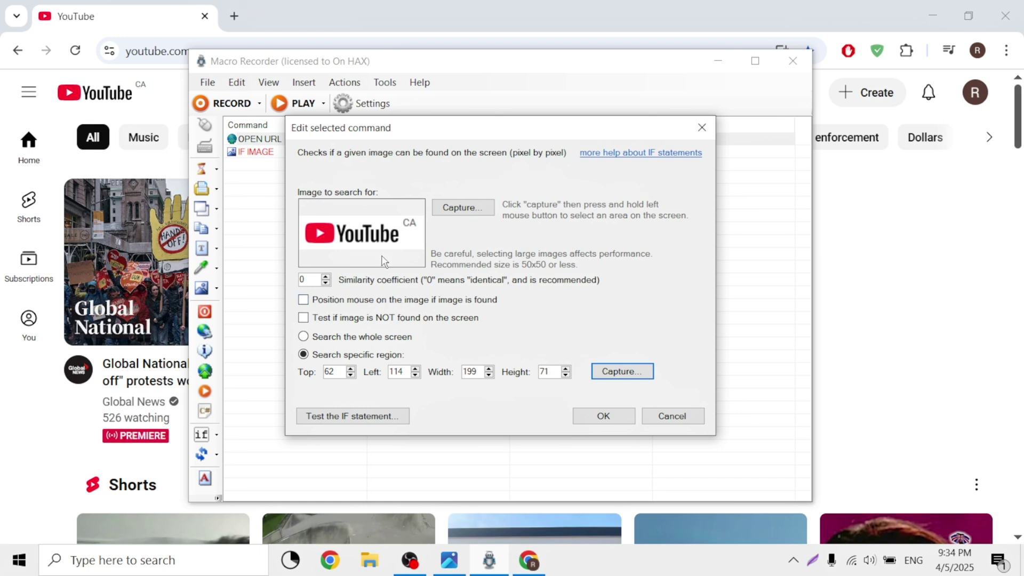
{"action": "left_click", "coordinate": [601, 415]}
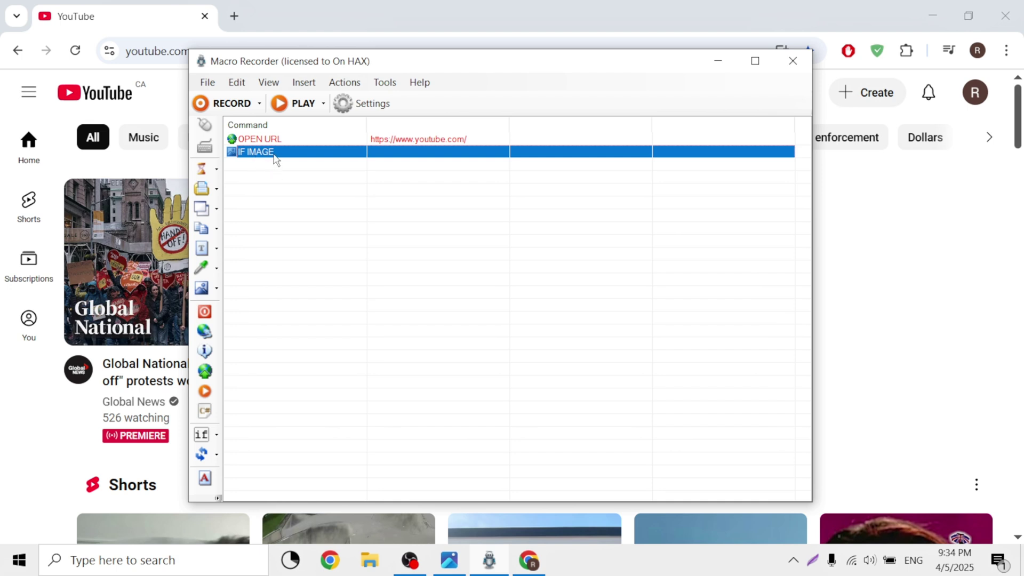
Insert a Close window command with title 'google chrome' inside the IF IMAGE condition
{"action": "right_click", "coordinate": [274, 155]}
{"action": "mouse_move", "coordinate": [475, 292]}
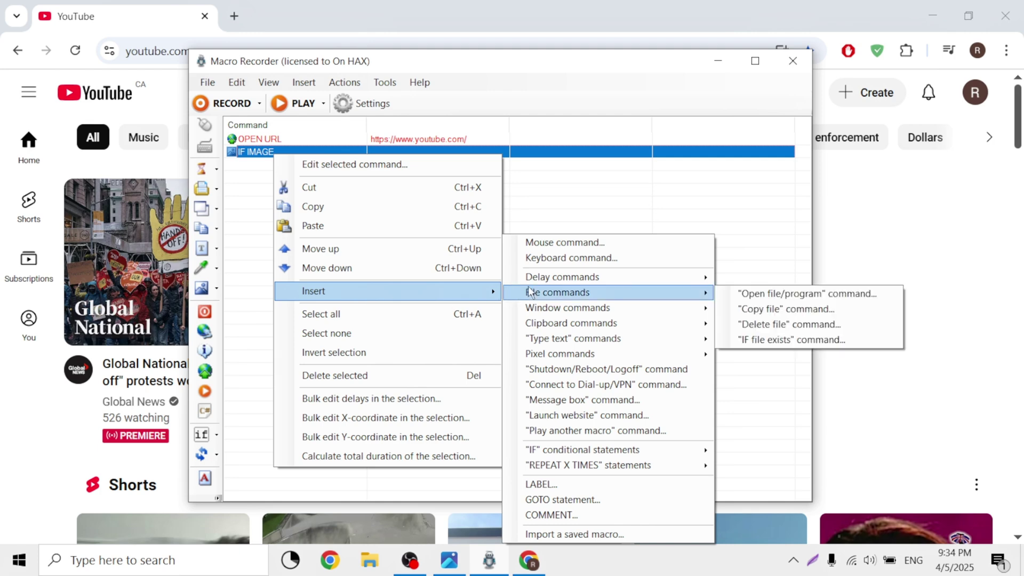
{"action": "mouse_move", "coordinate": [596, 311]}
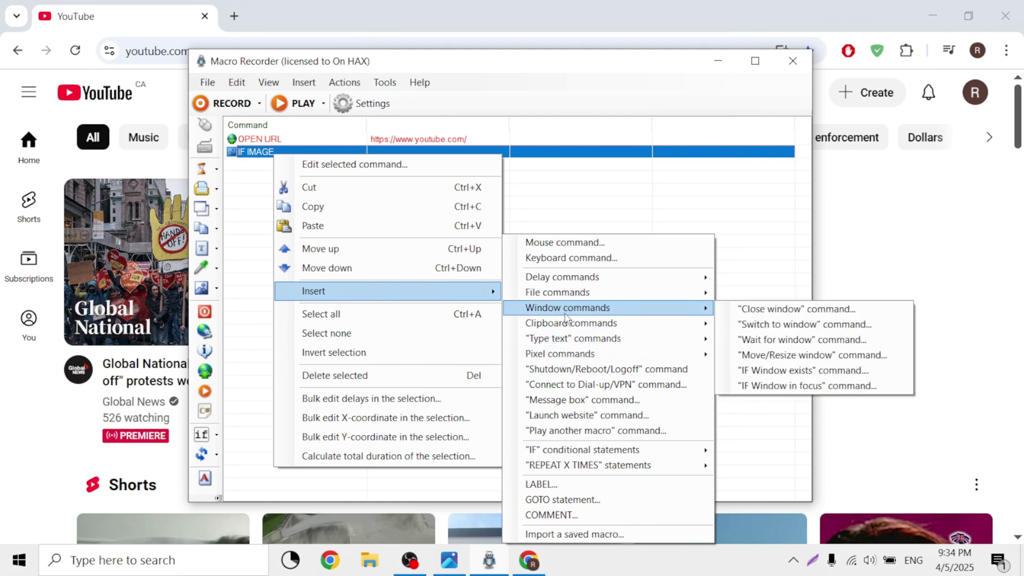
{"action": "left_click", "coordinate": [779, 309]}
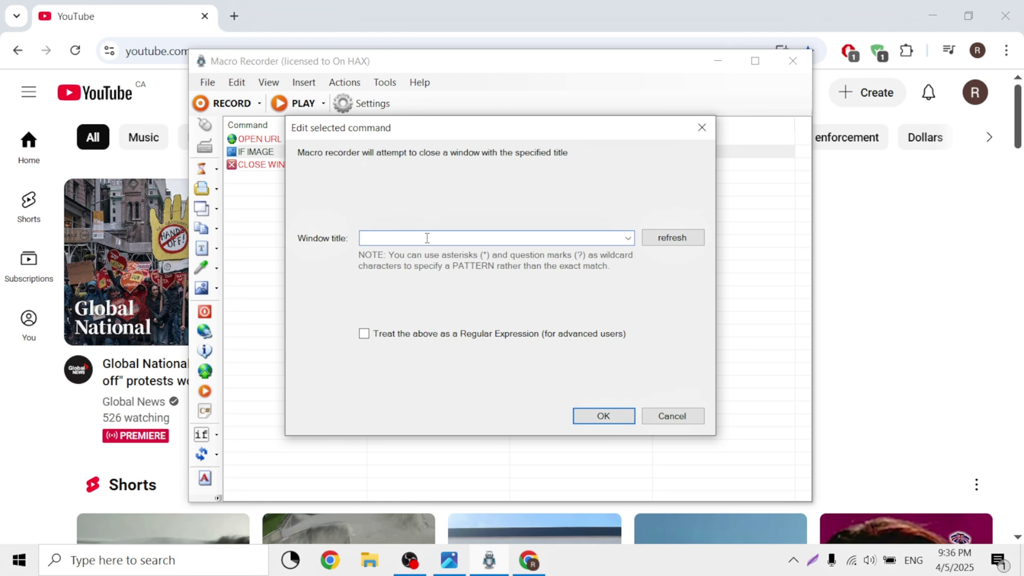
{"action": "type", "text": "le chrome"}
{"action": "left_click", "coordinate": [605, 415]}
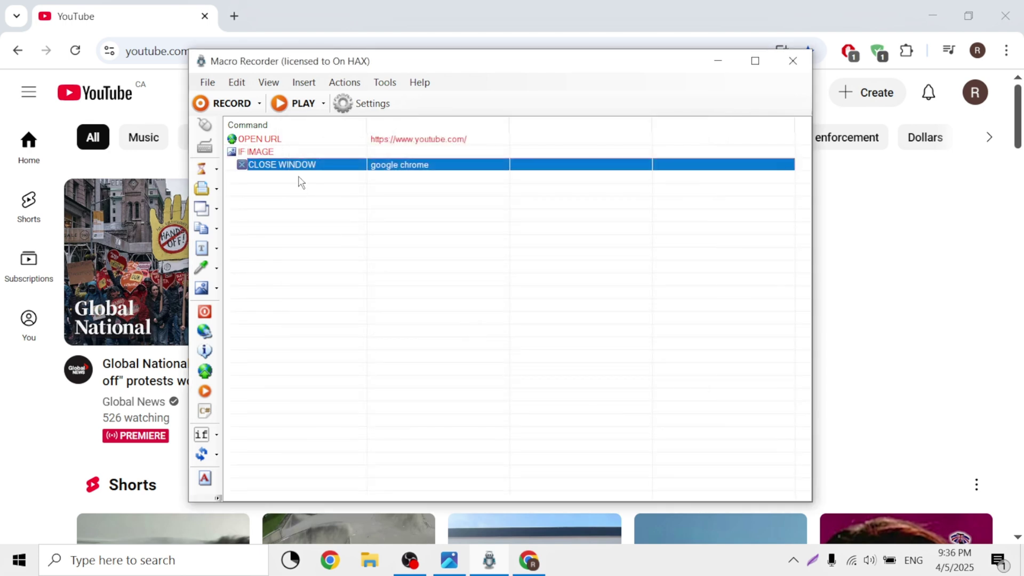